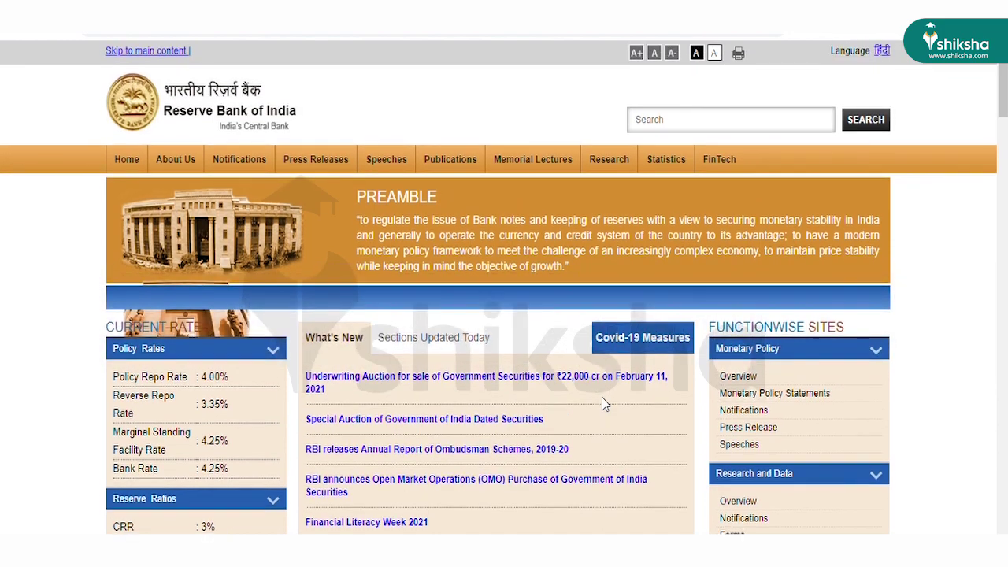
- Open the Jan 28 Grade B DR (General), DEPR/DSIM-2021 notice from Recruitment Announcements' Current Vacancies
scroll(602, 397, "down", 3)
scroll(608, 404, "down", 5)
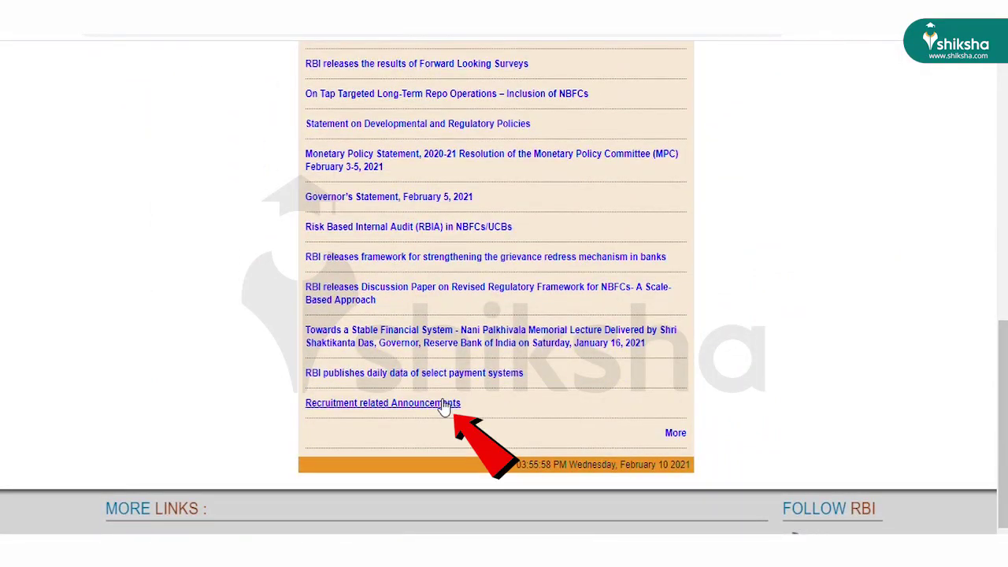
left_click(444, 404)
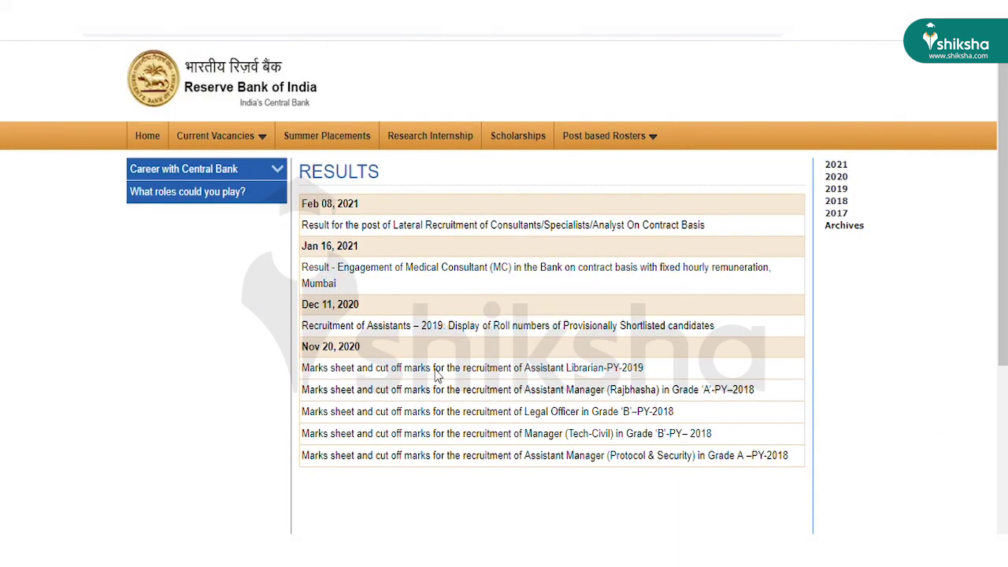
mouse_move(256, 144)
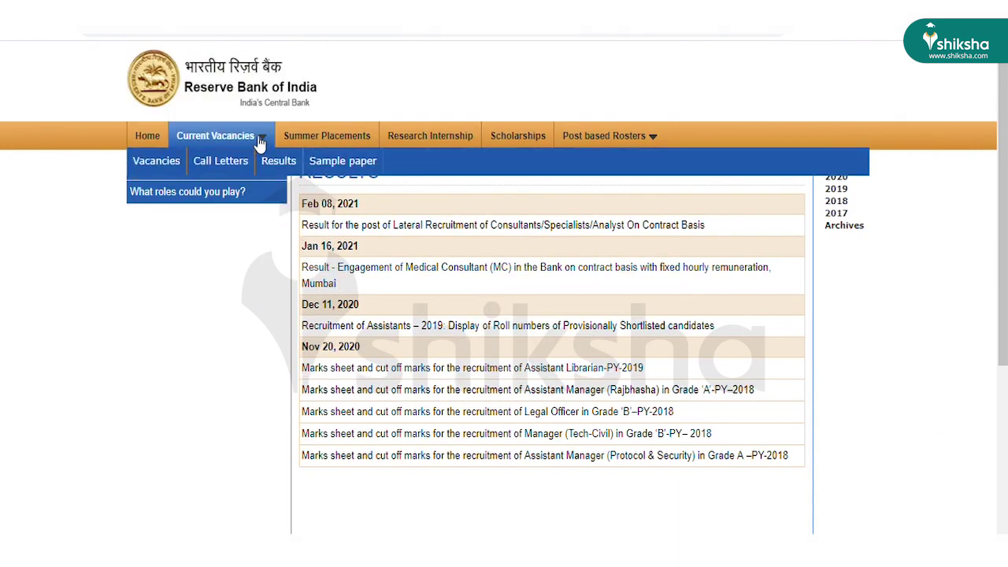
left_click(158, 161)
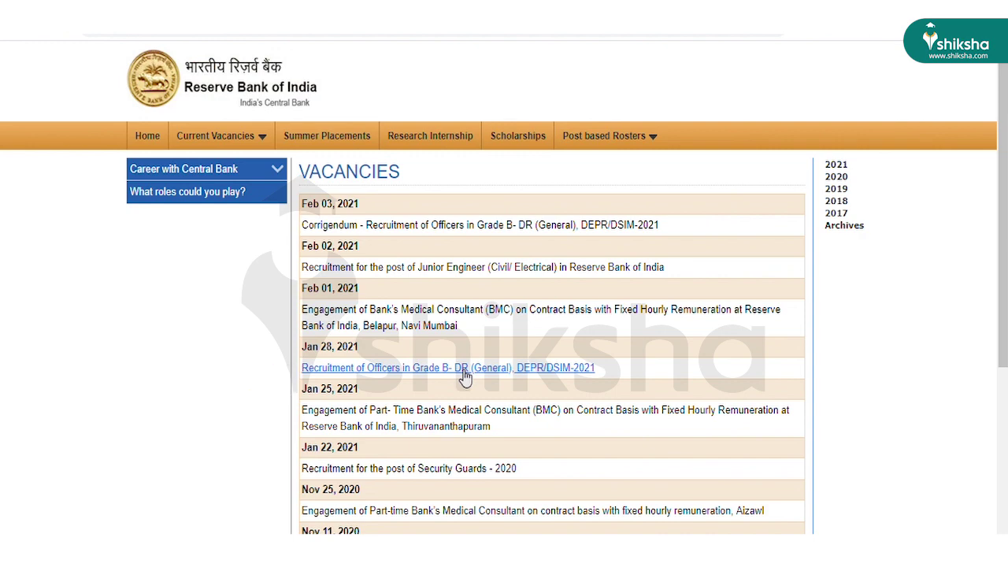
left_click(465, 370)
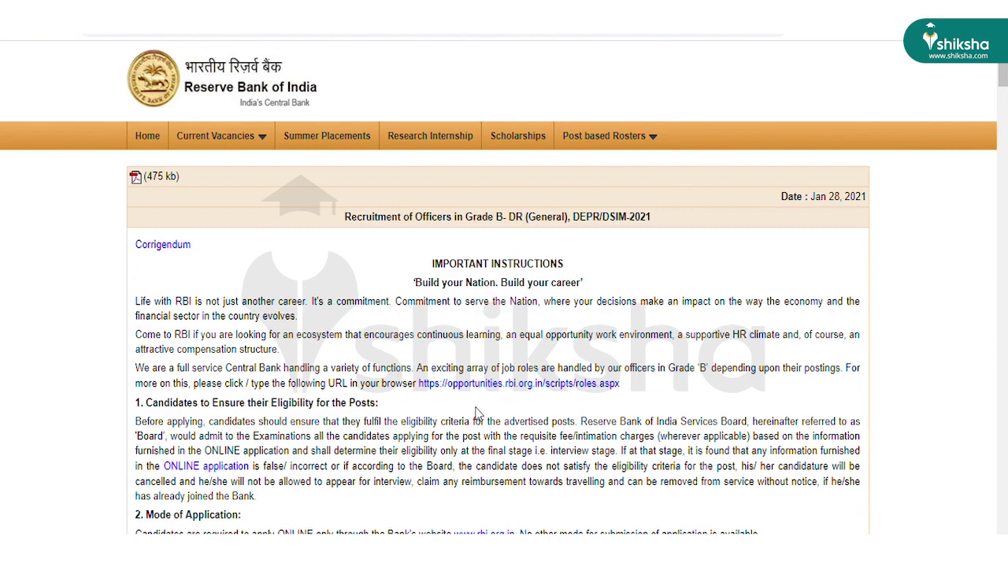
scroll(475, 413, "down", 2)
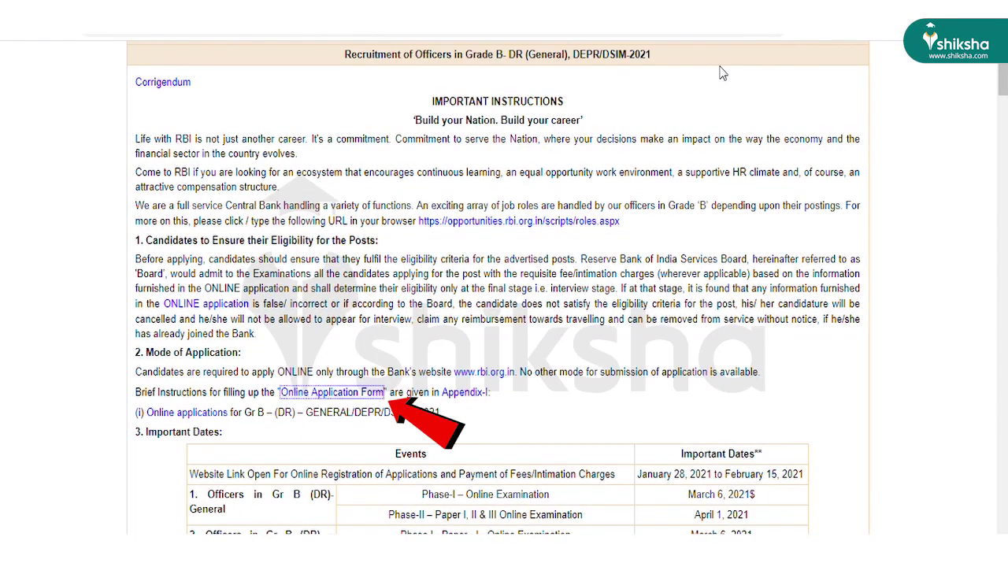
- Open the Online Application Form and start a new candidate registration
left_click(347, 400)
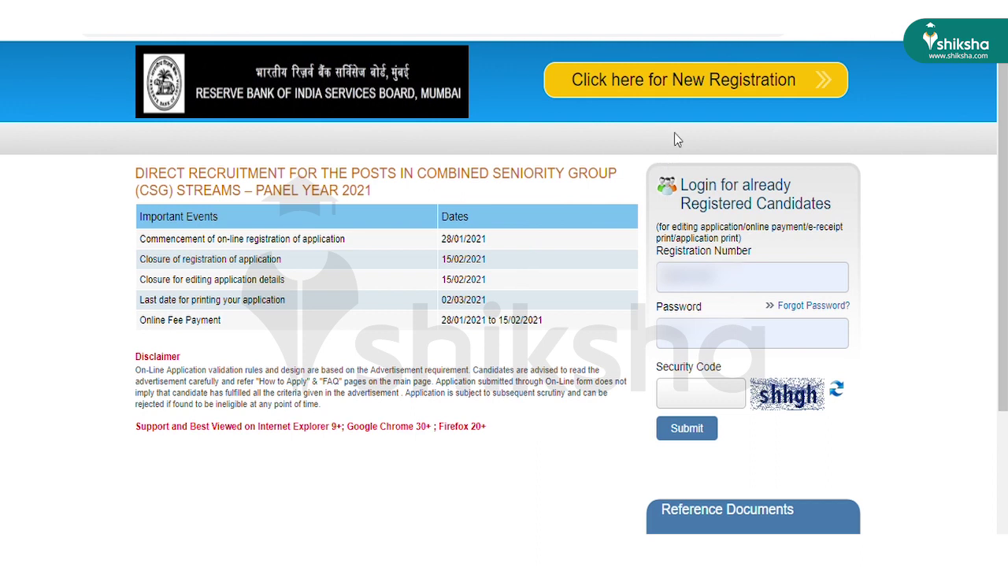
left_click(698, 82)
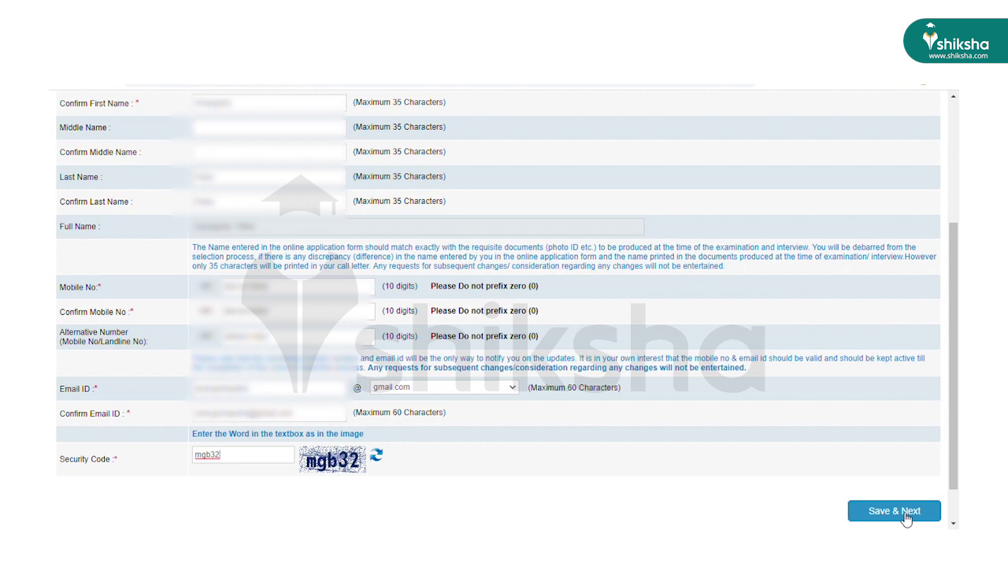
- Save the new registration details and confirm they are correct
left_click(905, 517)
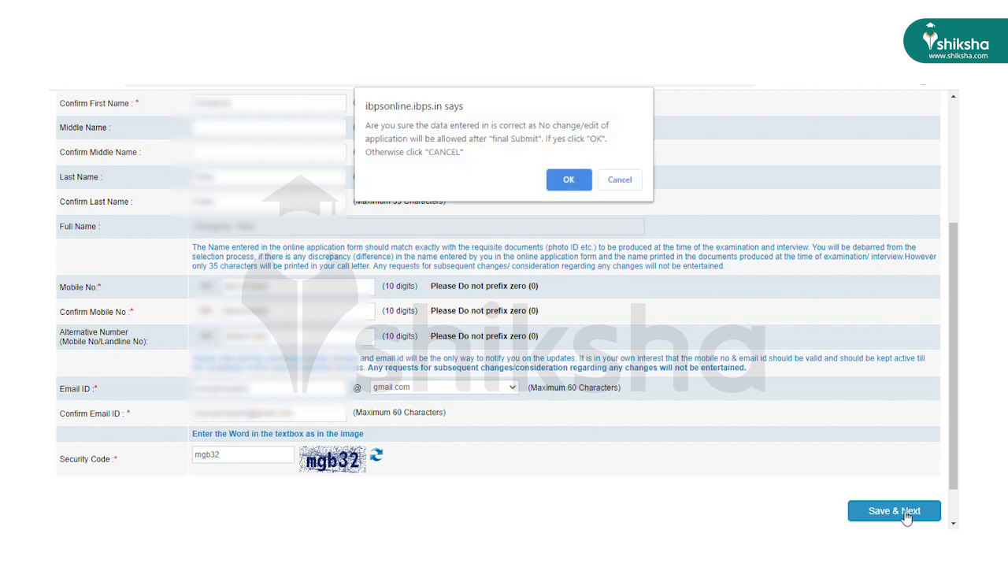
left_click(575, 179)
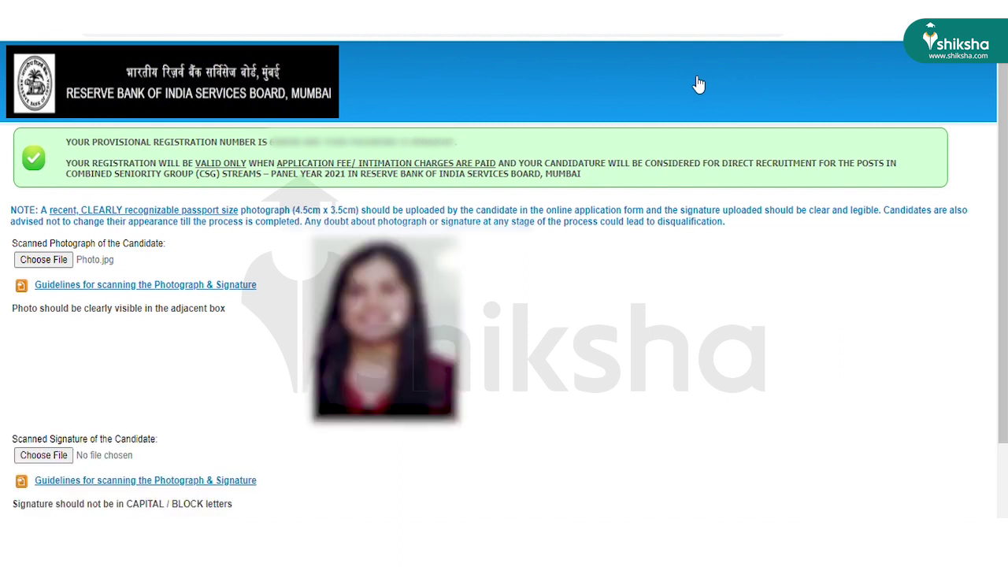
- Upload the scanned signature Sign.jpg alongside the photograph
left_click(45, 377)
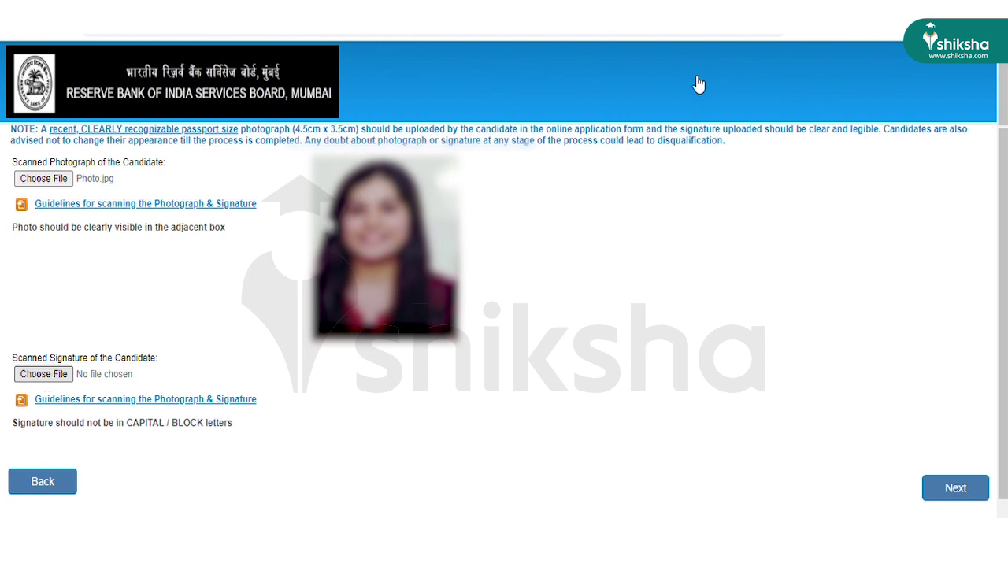
scroll(537, 435, "down", 1)
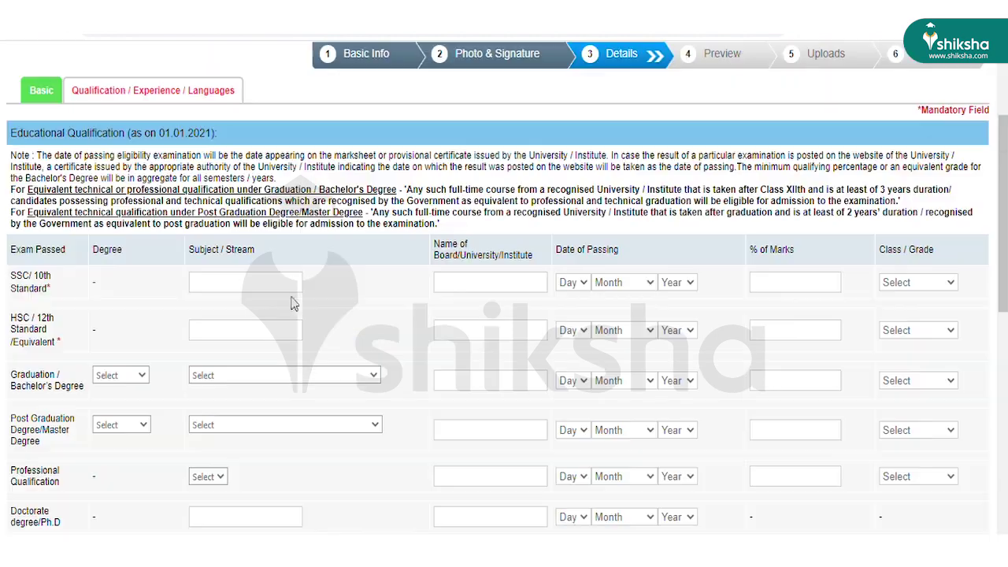
- Fill in the education rows: SSC Arts/SEBA 2012, AHSEC Arts 2015, Dibrugarh University 2018
left_click(235, 282)
type("Arts")
left_click(486, 282)
type("SEBA")
key("Tab")
type("05")
key("Tab")
type("f")
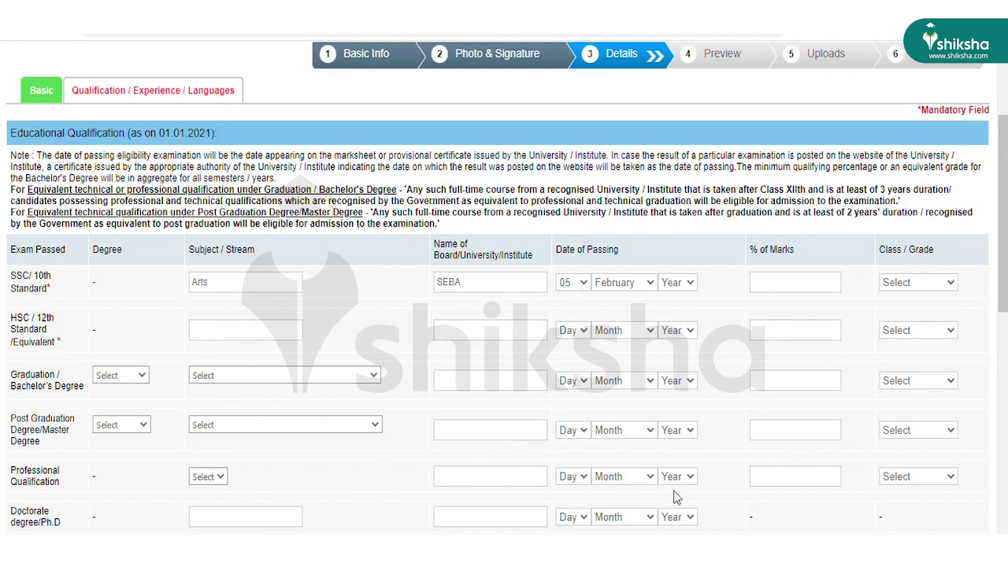
type("m\t2012\t85.00\tf\tArts\tAHSEC\t13\tm\t201565.00\tf\tb\ta\tDibrugarh University\t20\tm\t2018")
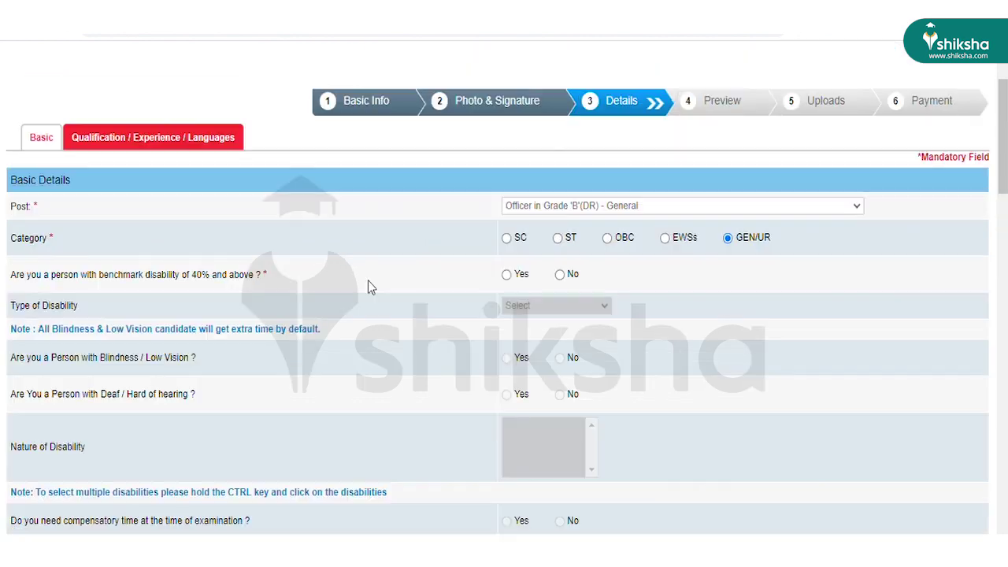
- Answer No to all eligibility questions, from disability through previous Phase-I attempts
left_click(559, 274)
scroll(717, 346, "down", 5)
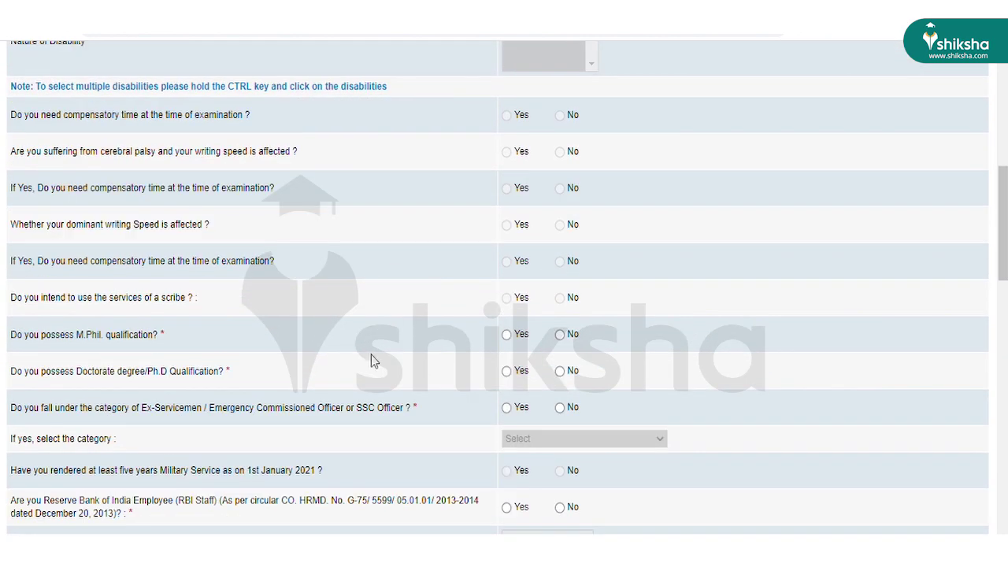
left_click(559, 333)
left_click(559, 370)
scroll(561, 370, "down", 1)
left_click(559, 325)
scroll(563, 325, "down", 2)
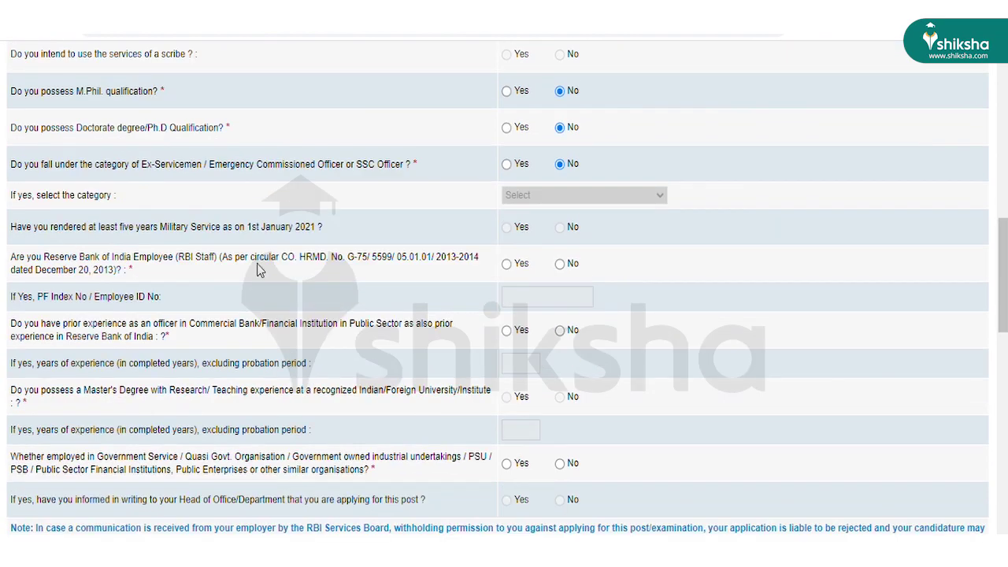
left_click(559, 264)
scroll(561, 263, "down", 1)
left_click(561, 255)
scroll(561, 255, "down", 1)
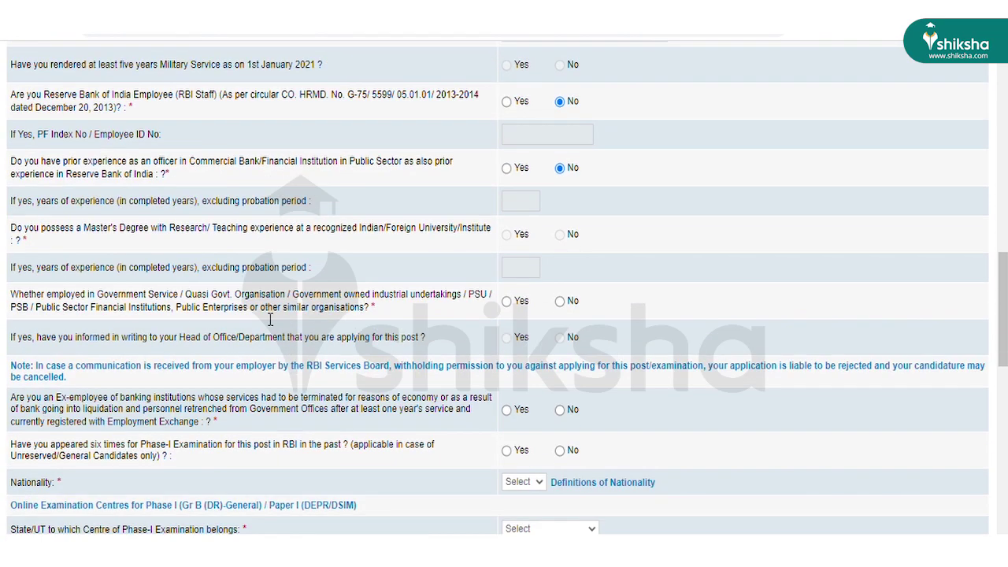
left_click(561, 308)
scroll(560, 308, "down", 2)
left_click(559, 248)
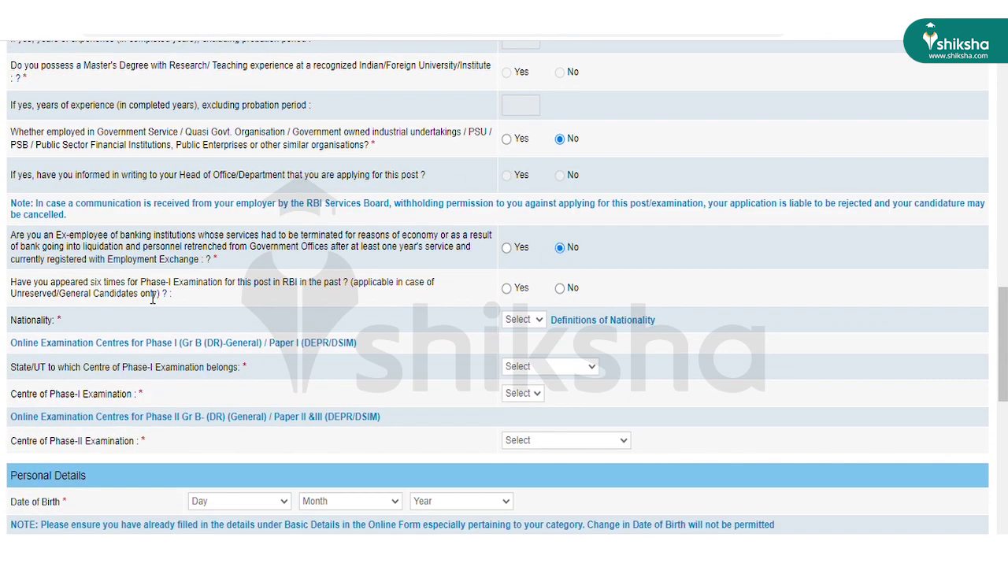
left_click(559, 287)
- Set nationality to Indian, Phase-I centre Assam/Dibrugarh and Phase-II centre New Delhi-NCR
left_click(540, 319)
left_click(536, 334)
scroll(546, 319, "down", 1)
left_click(549, 285)
left_click(537, 356)
left_click(551, 315)
left_click(540, 340)
scroll(572, 285, "down", 1)
left_click(573, 285)
left_click(557, 507)
scroll(537, 426, "down", 1)
left_click(287, 266)
left_click(217, 361)
left_click(343, 301)
left_click(467, 259)
left_click(435, 346)
left_click(250, 330)
scroll(409, 339, "down", 1)
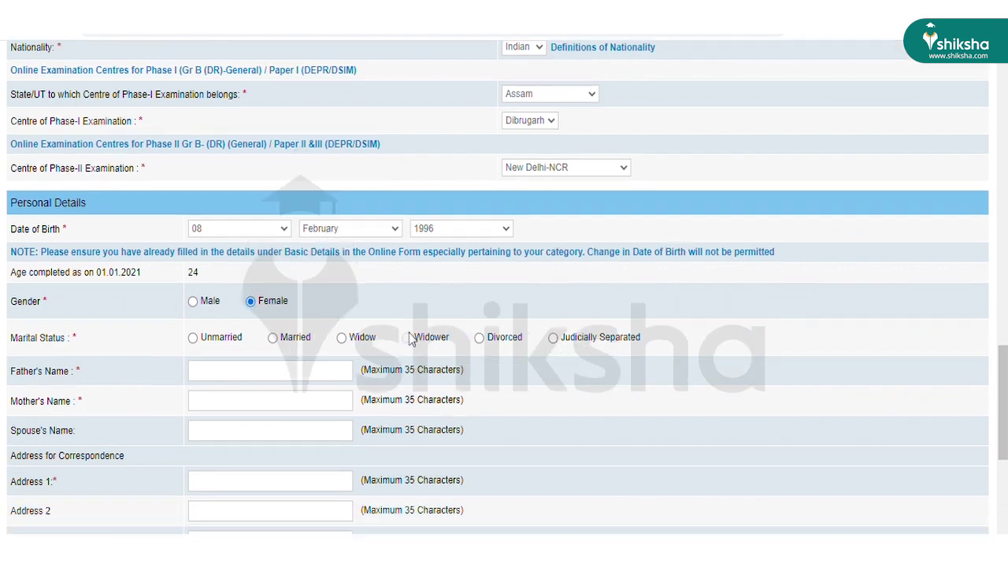
scroll(410, 339, "down", 2)
left_click(193, 197)
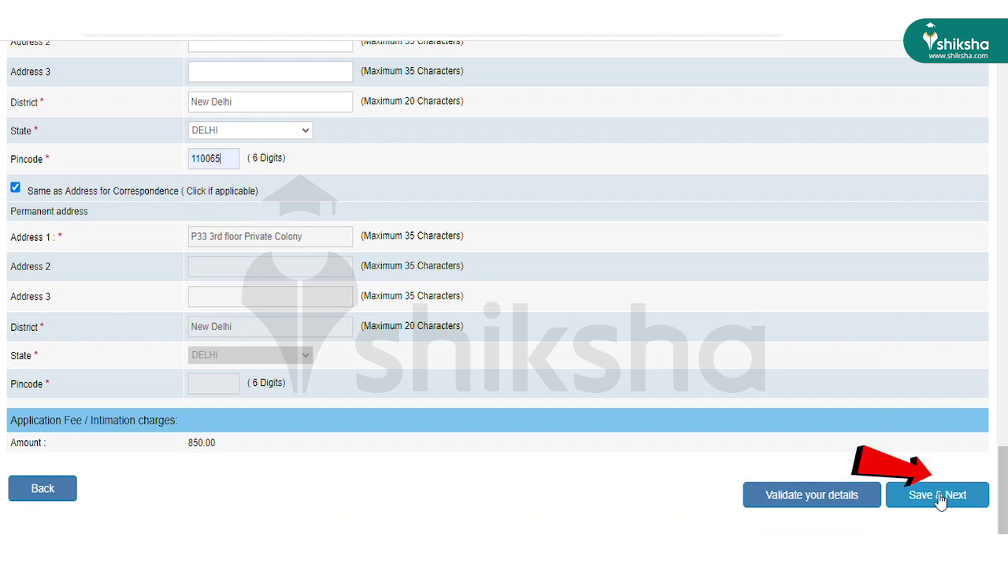
- Save the details and continue to the preview page
left_click(937, 495)
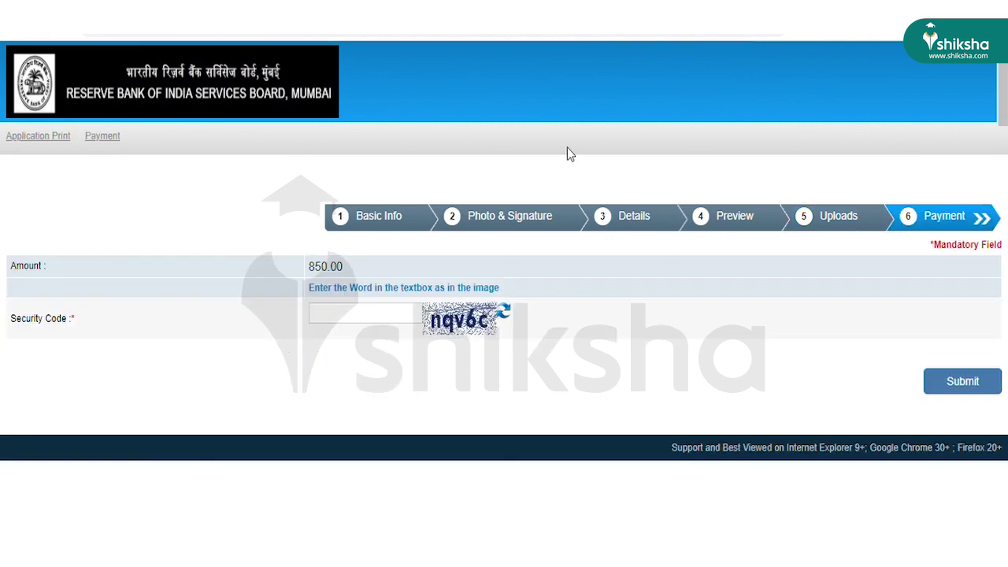
- Submit the Payment step with its security code, confirm, and begin entering the card number
left_click(383, 323)
type("nqv6c")
left_click(962, 386)
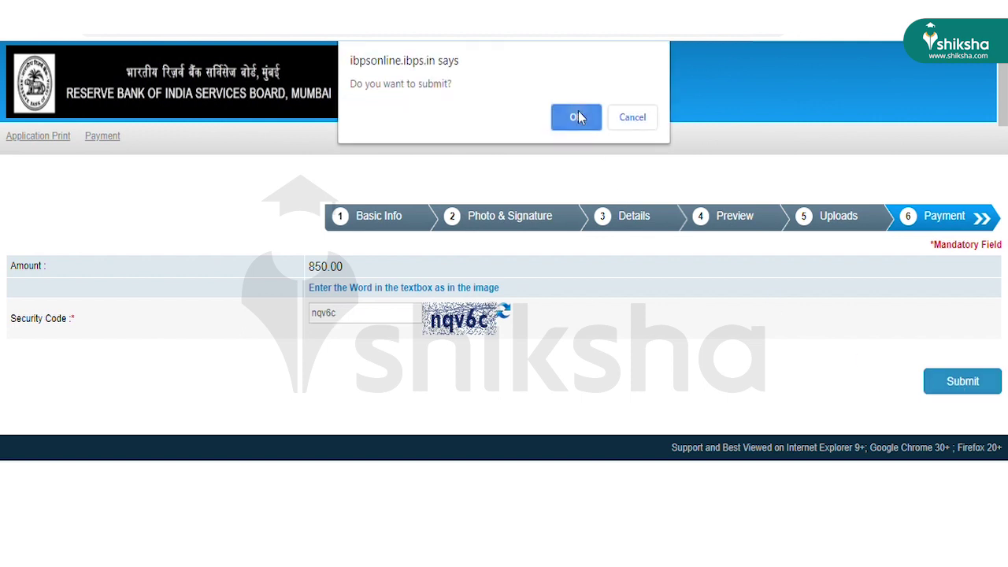
left_click(575, 116)
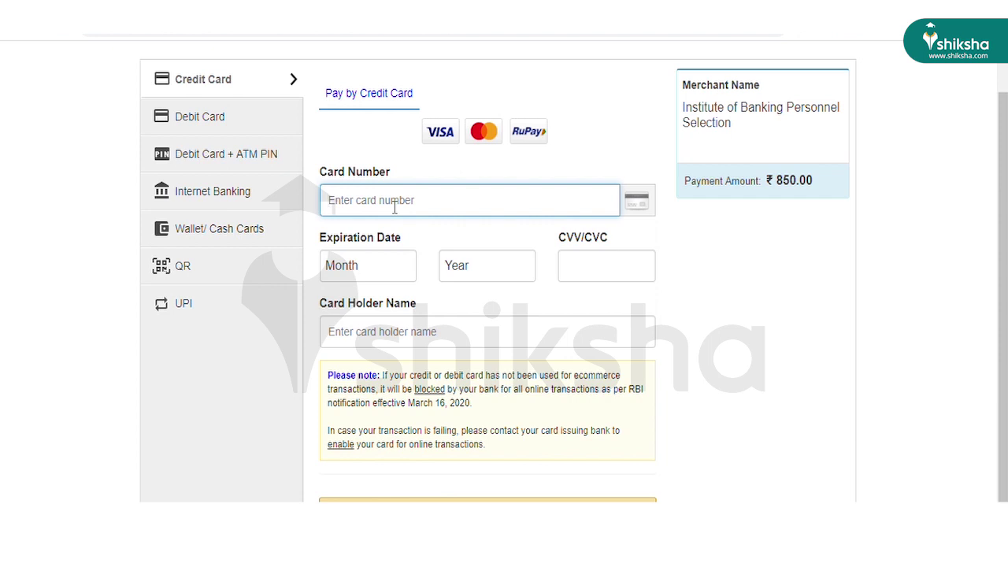
type("1")
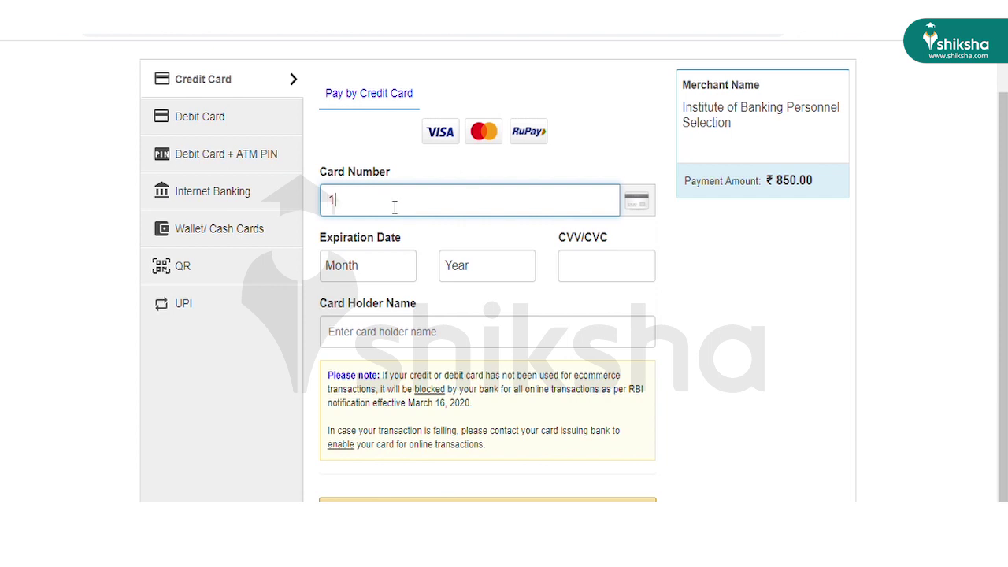